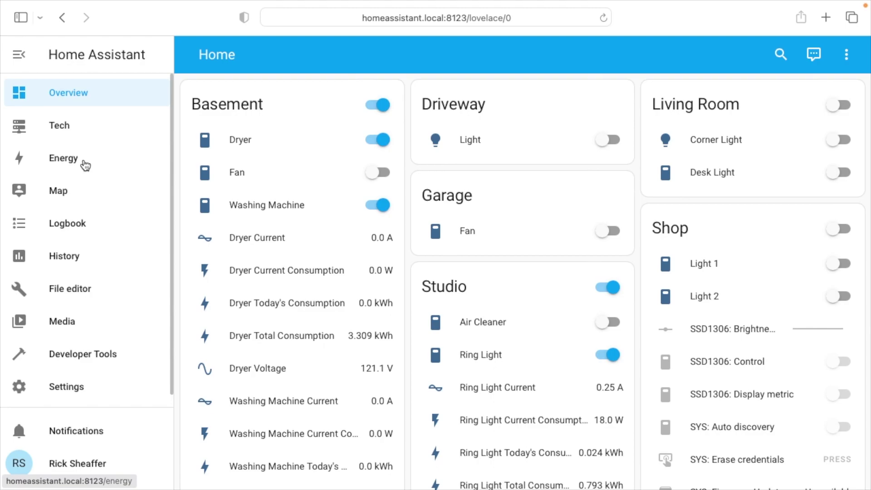
# Add Kilowatt Hours as grid consumption at a static price of 0.12026 USD/kWh
pyautogui.click(65, 164)
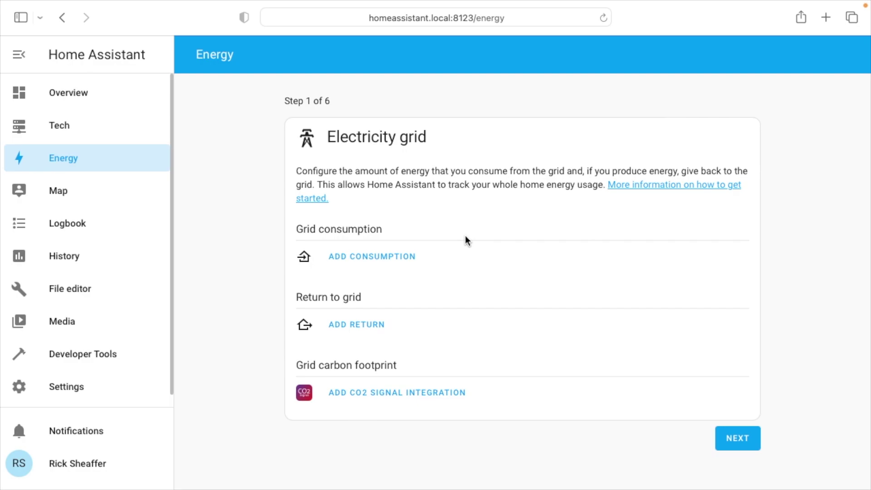
pyautogui.click(390, 258)
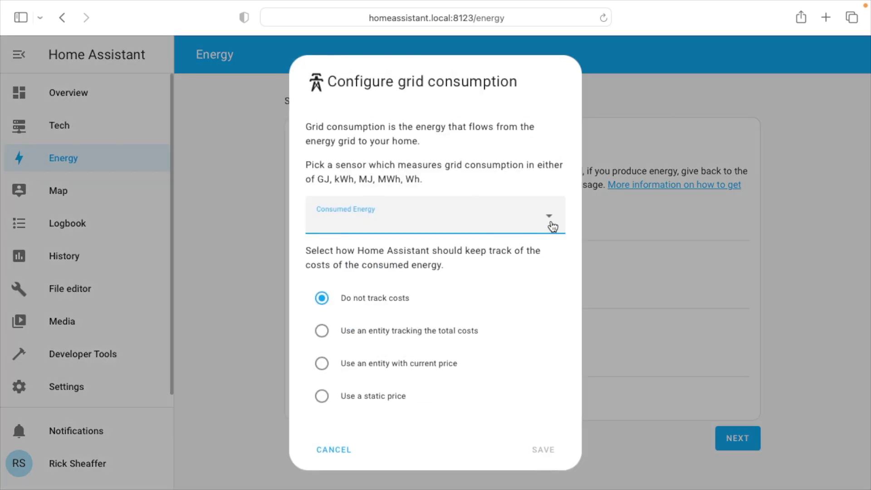
pyautogui.click(550, 224)
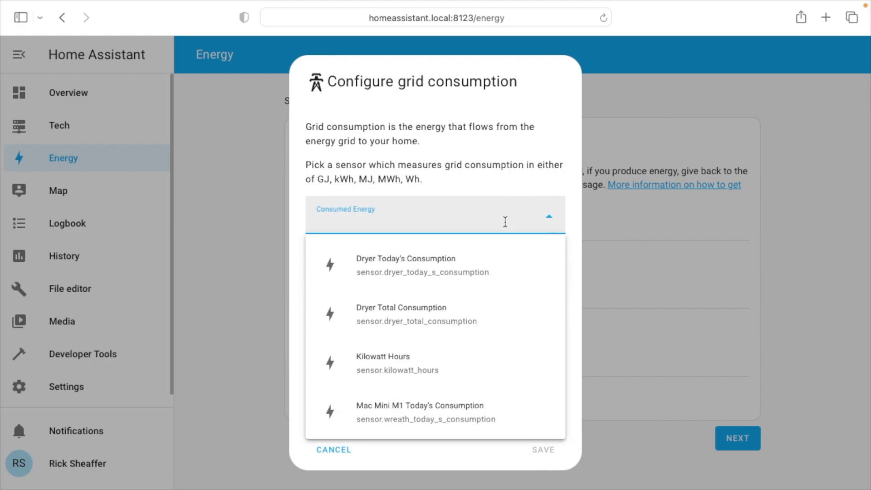
pyautogui.write('kil')
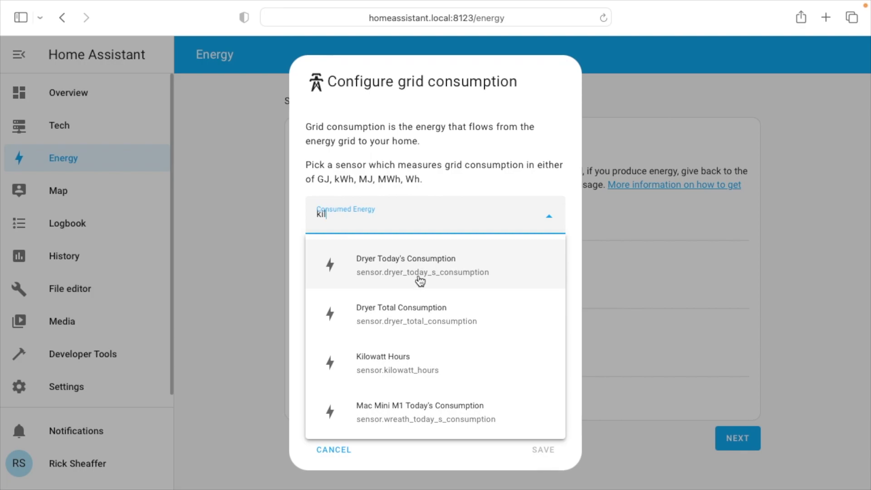
pyautogui.click(421, 369)
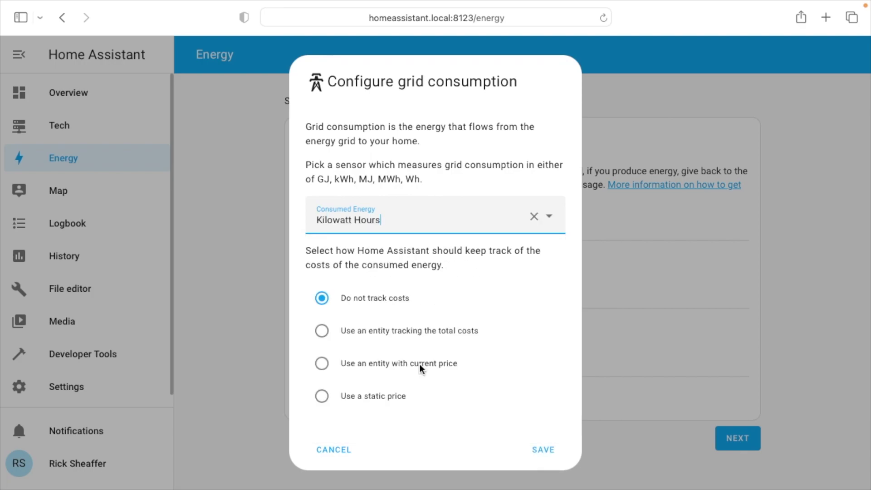
pyautogui.click(322, 400)
pyautogui.click(402, 420)
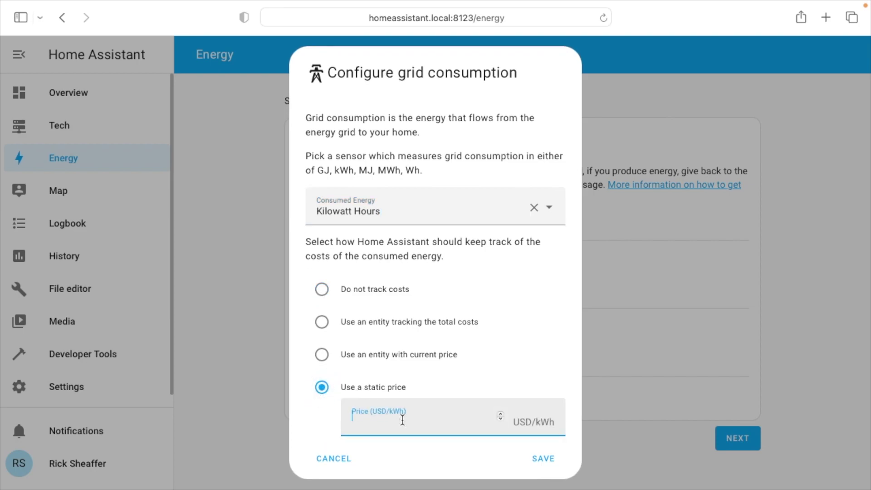
pyautogui.write('.12026')
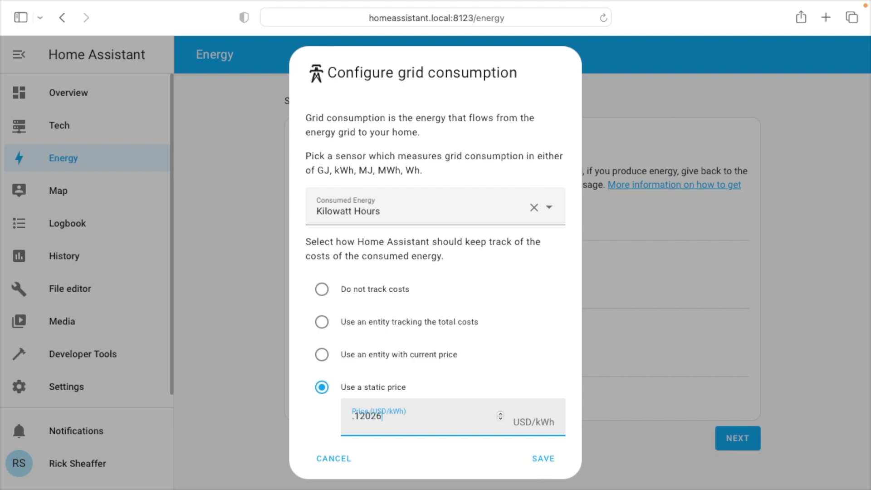
pyautogui.click(534, 462)
pyautogui.click(737, 475)
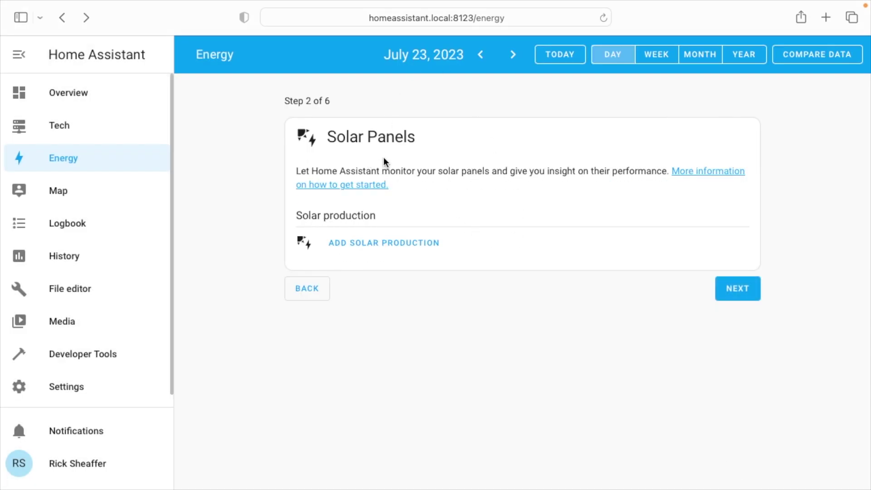
# Skip solar and battery, then add a gas source using the Cubic Feet sensor
pyautogui.click(739, 289)
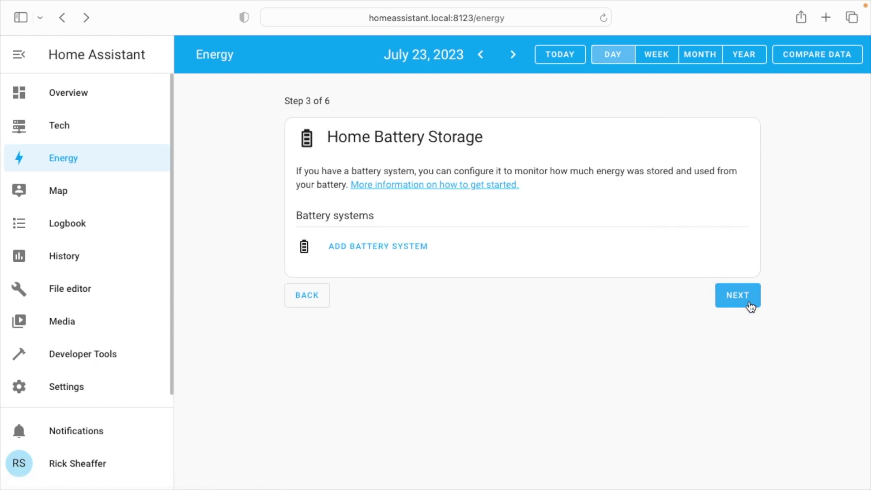
pyautogui.click(736, 296)
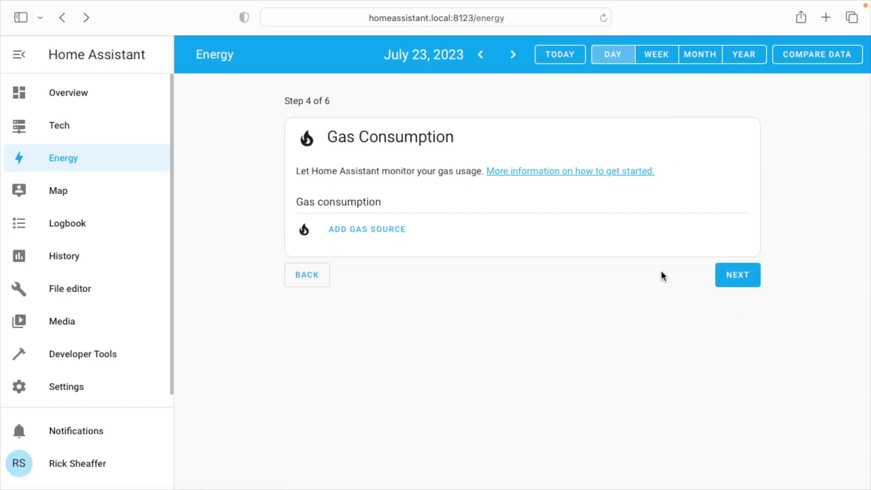
pyautogui.click(378, 229)
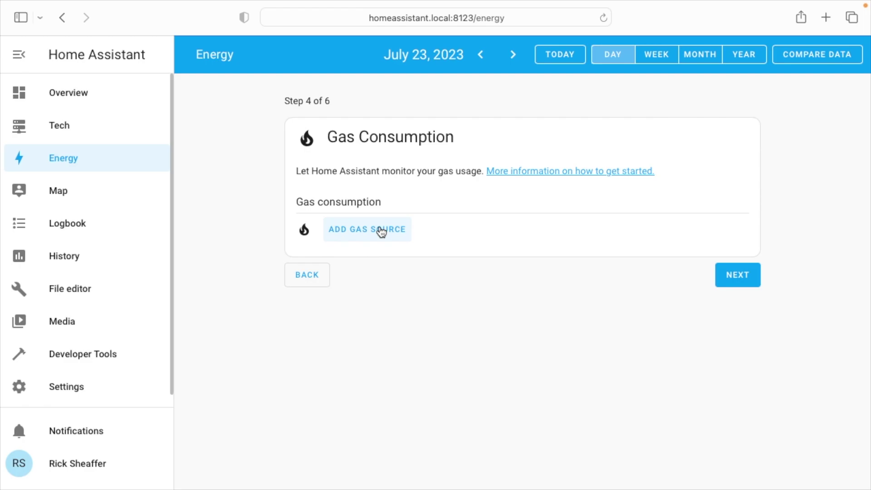
pyautogui.click(385, 272)
pyautogui.write('Cubic')
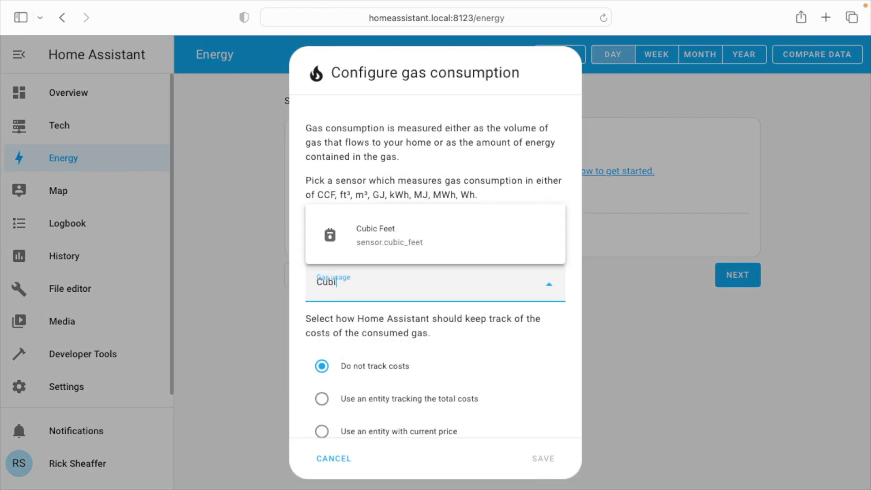
pyautogui.click(399, 87)
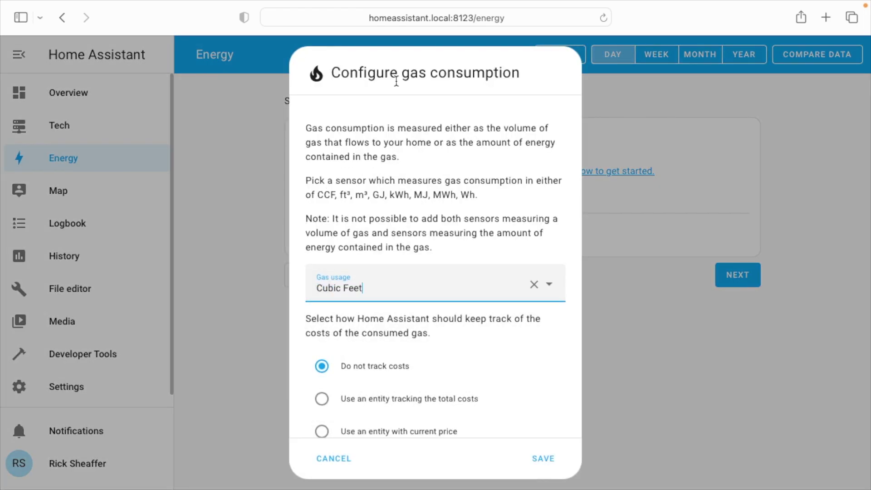
# Charge gas at a static price of 0.53690675 USD/ft³ and save it
pyautogui.scroll(-3, 459, 355)
pyautogui.click(382, 405)
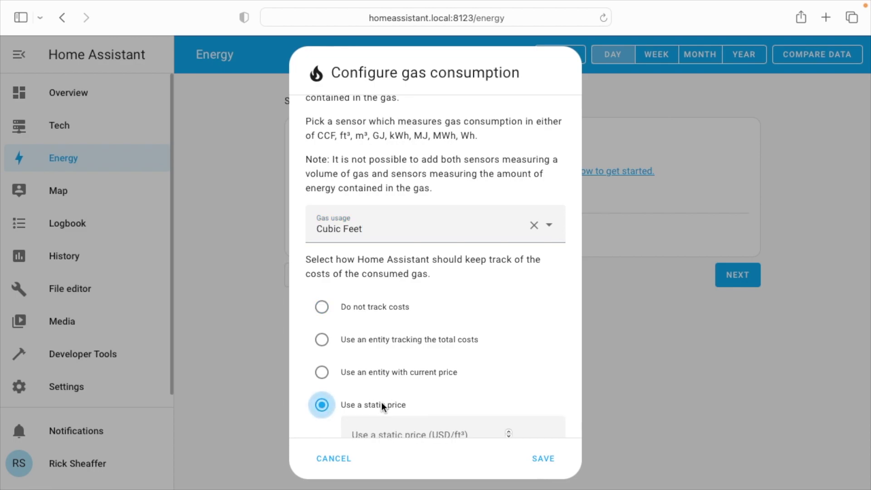
pyautogui.scroll(-1, 427, 408)
pyautogui.click(416, 408)
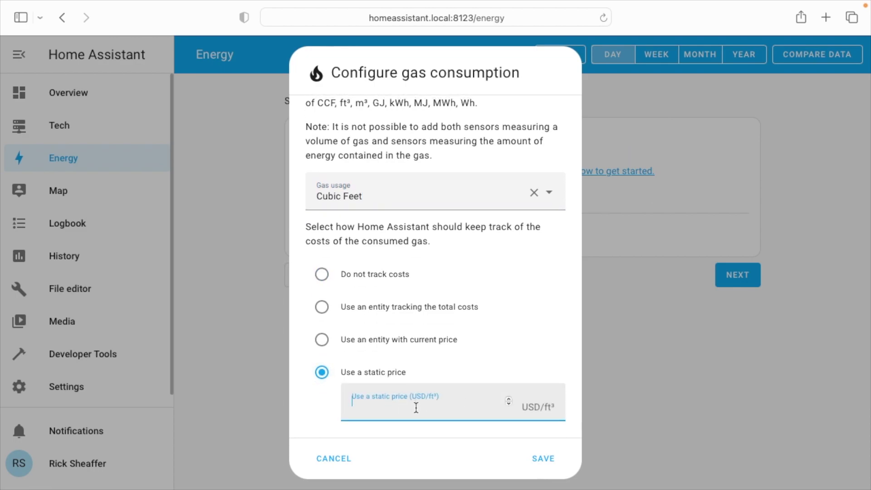
pyautogui.write('0.53690675')
pyautogui.click(540, 458)
# Finish the wizard and review the dashboard's 11 kWh grid and 30 ft³ gas charts
pyautogui.click(730, 306)
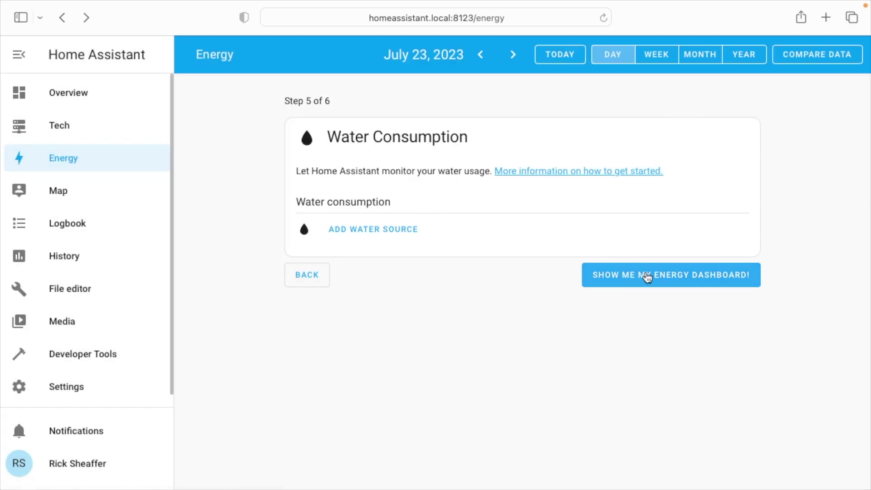
pyautogui.click(647, 277)
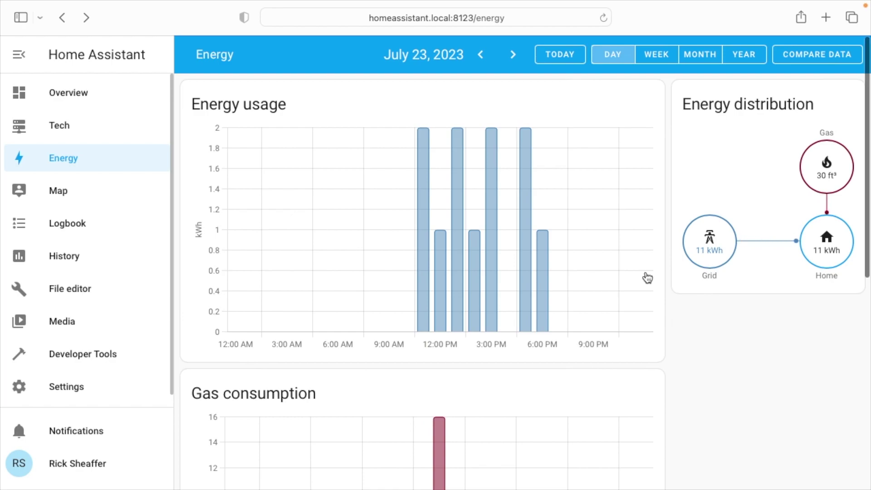
pyautogui.scroll(-5, 281, 199)
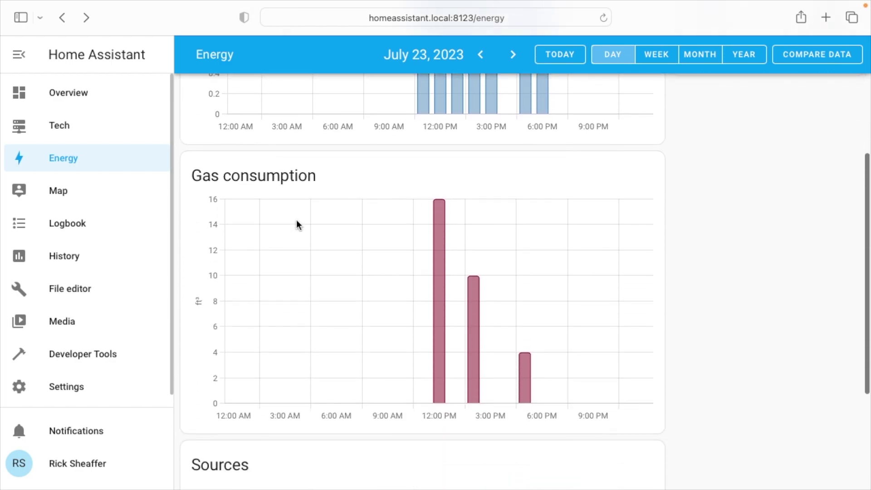
pyautogui.scroll(-3, 421, 294)
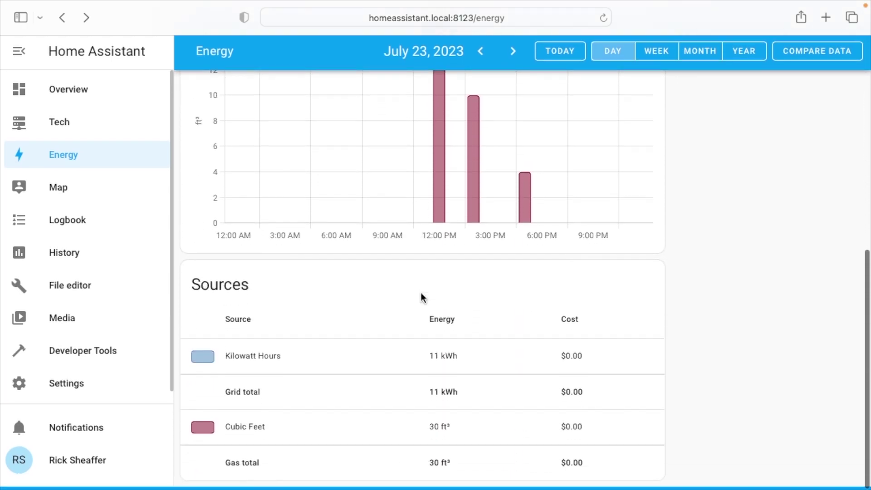
pyautogui.scroll(8, 421, 293)
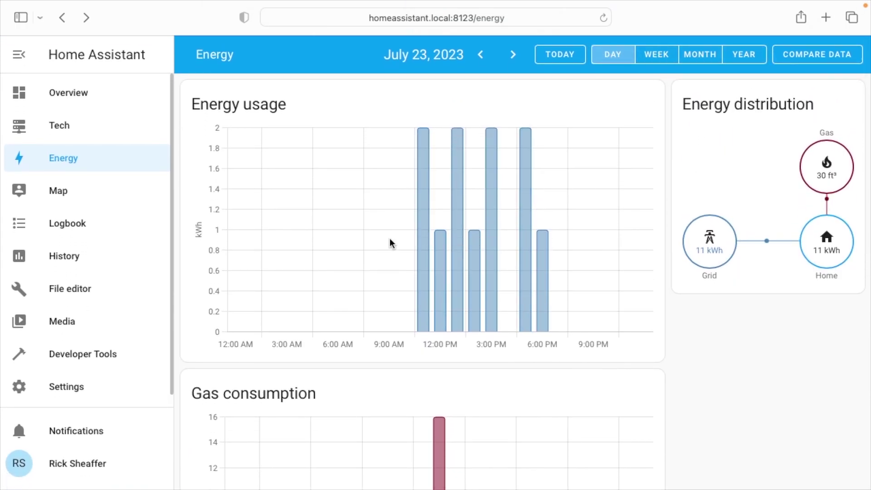
# Open the Energy dashboard configuration from Settings > Dashboards
pyautogui.click(87, 385)
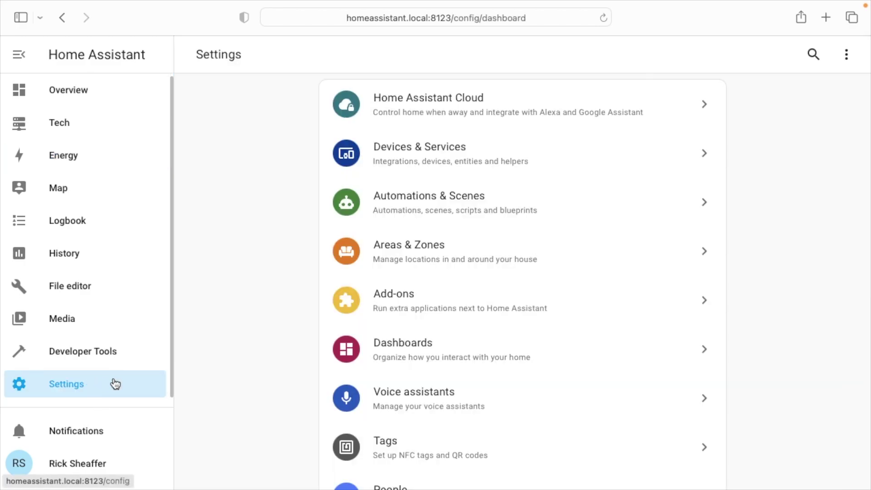
pyautogui.click(468, 355)
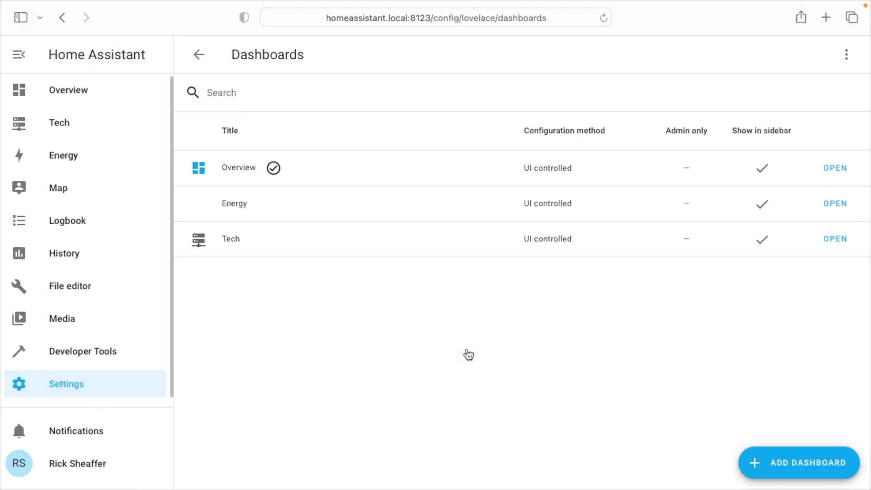
pyautogui.click(249, 207)
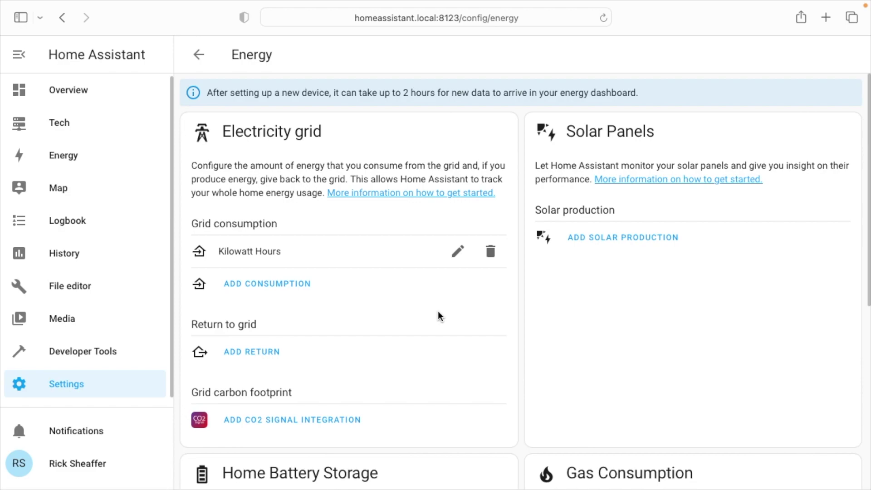
pyautogui.scroll(-7, 438, 316)
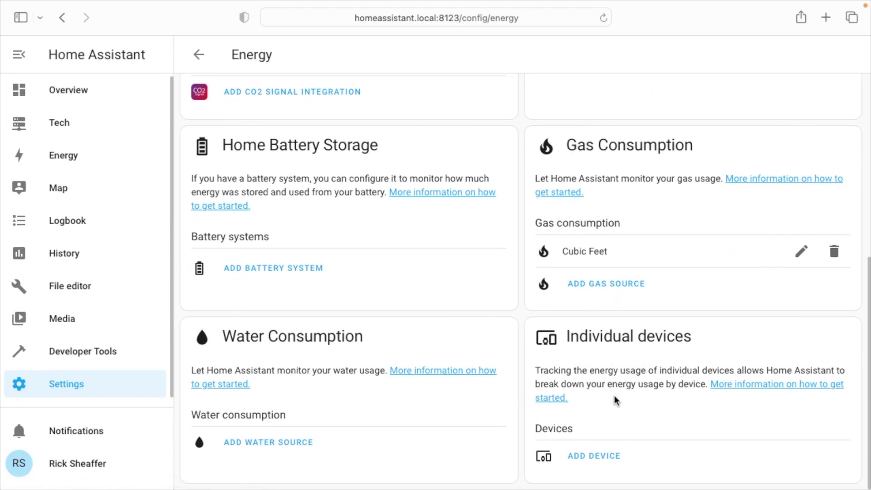
# Add Washing Machine Total Consumption as a monitored individual device
pyautogui.click(599, 457)
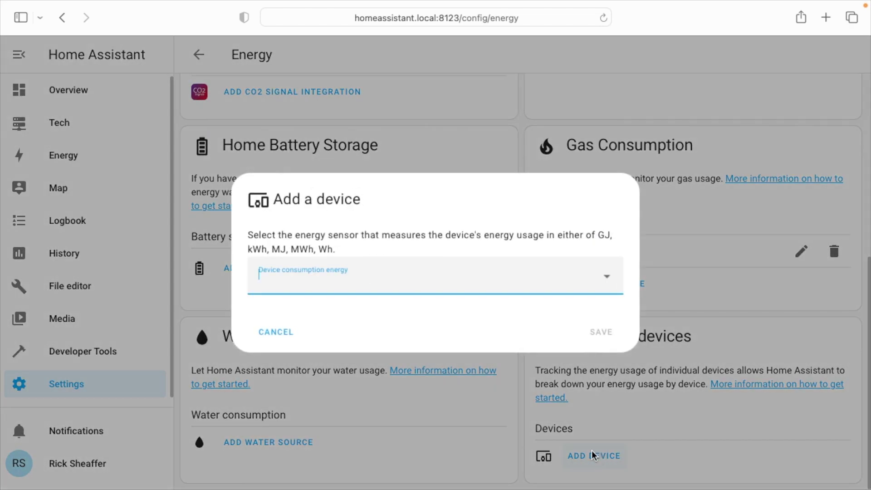
pyautogui.click(606, 280)
pyautogui.scroll(-3, 388, 197)
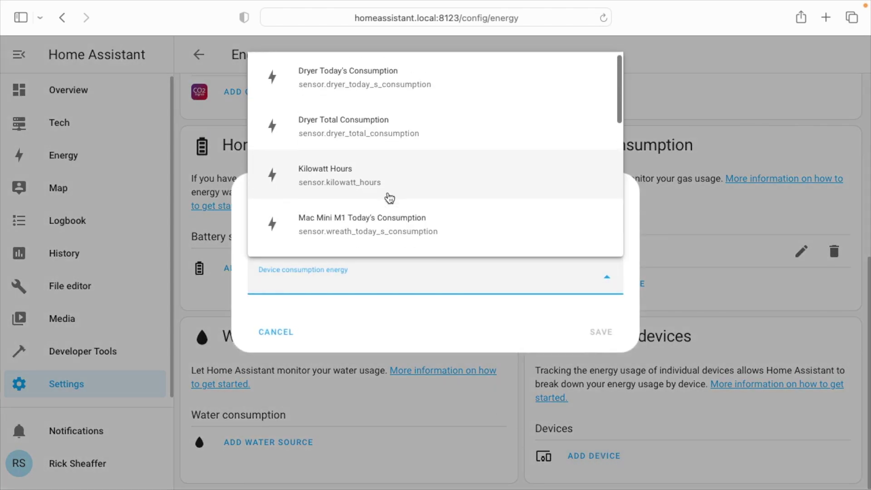
pyautogui.scroll(-5, 388, 198)
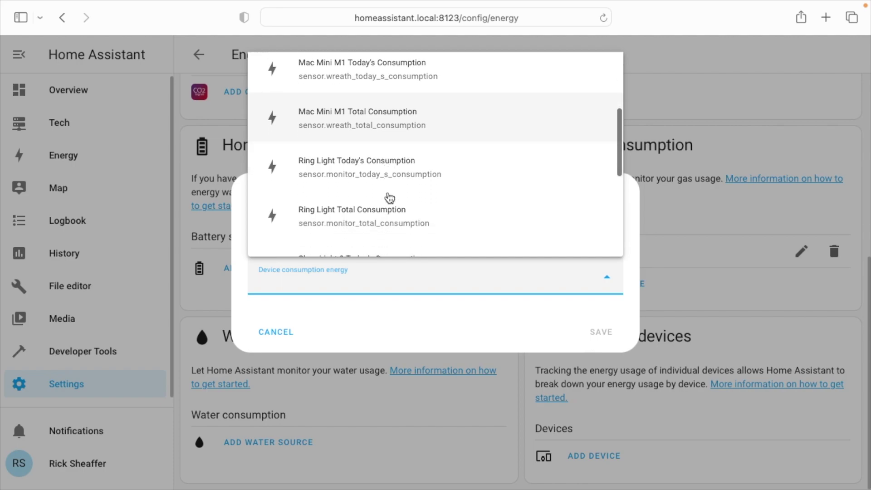
pyautogui.scroll(-9, 389, 198)
pyautogui.scroll(14, 389, 197)
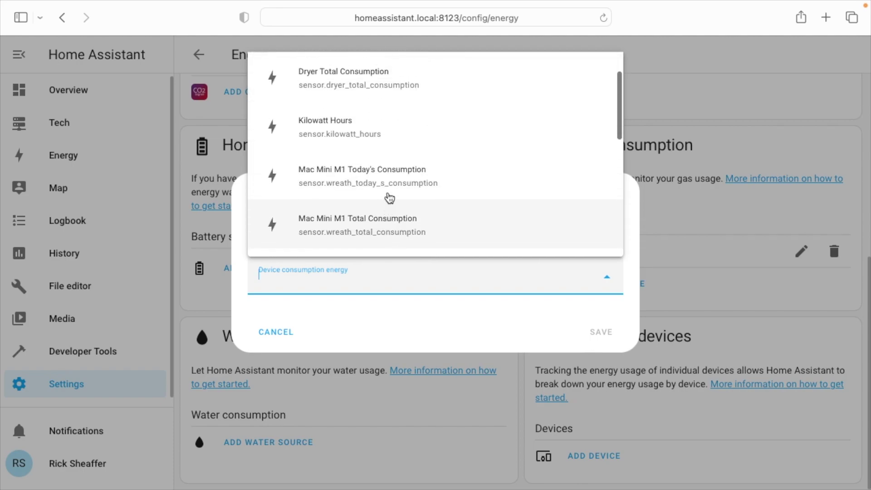
pyautogui.scroll(-6, 389, 198)
pyautogui.scroll(-5, 389, 197)
pyautogui.scroll(6, 389, 197)
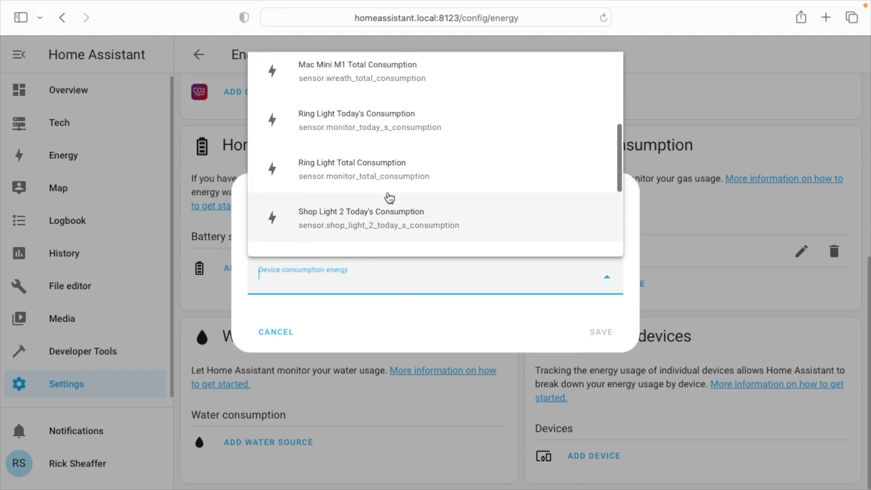
pyautogui.scroll(-5, 388, 197)
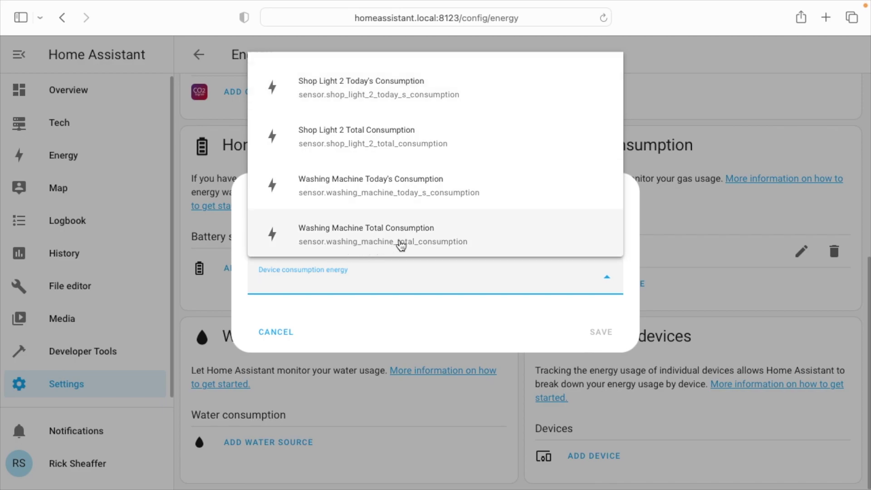
pyautogui.click(406, 241)
pyautogui.click(599, 333)
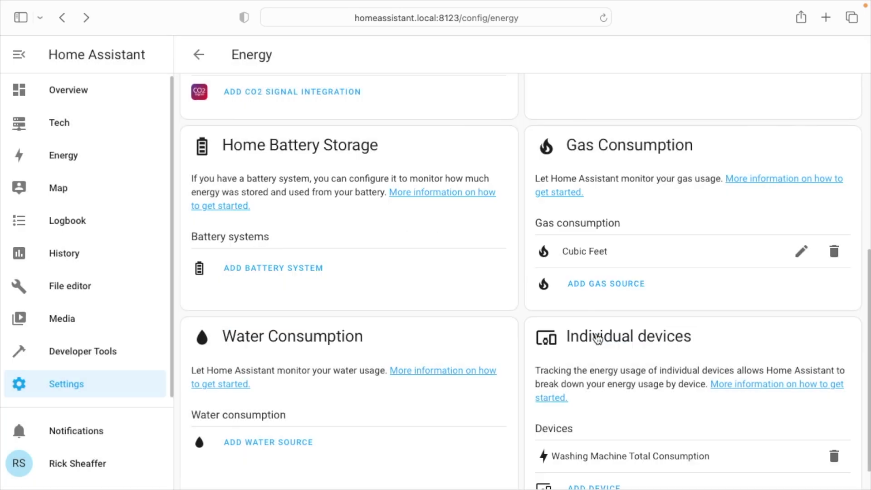
# Add Dryer and Mac Mini M1 Total Consumption as individual devices, cancelling a fourth
pyautogui.scroll(-2, 596, 334)
pyautogui.click(608, 454)
pyautogui.click(390, 277)
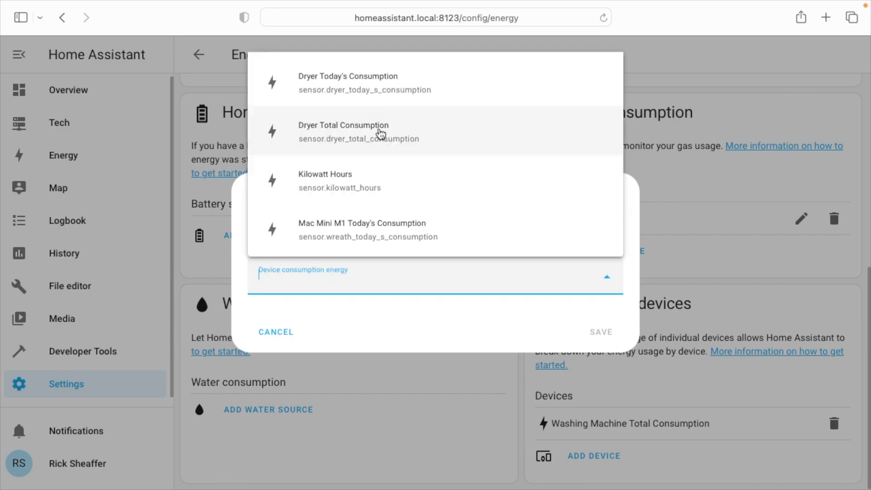
pyautogui.click(380, 133)
pyautogui.click(601, 332)
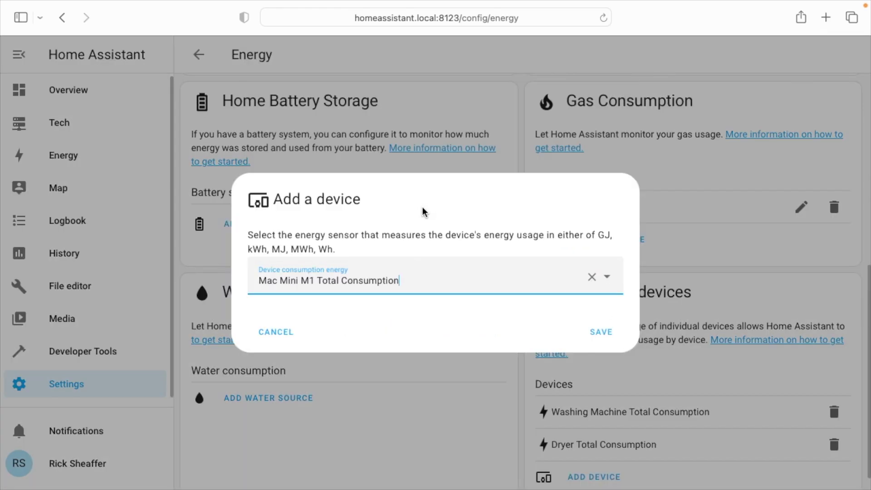
pyautogui.click(601, 331)
pyautogui.scroll(-2, 603, 334)
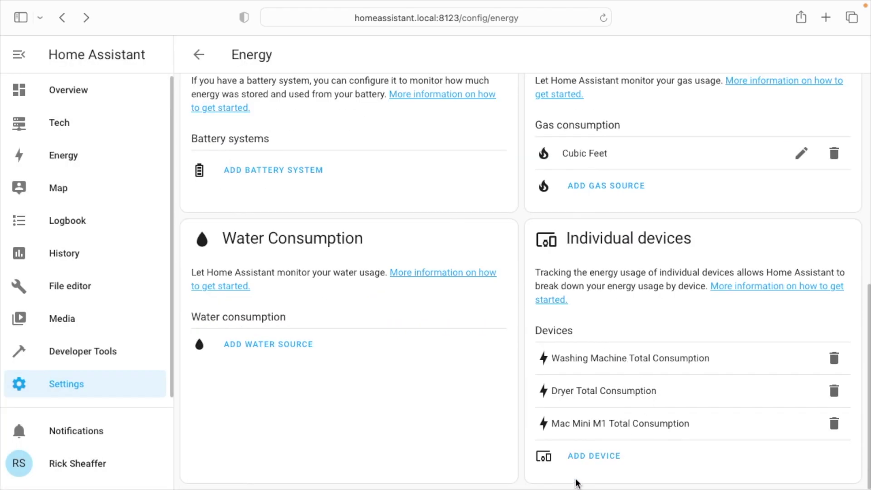
pyautogui.click(589, 456)
pyautogui.click(276, 336)
# Review the Energy dashboard's Sources table and device chart, showing Mac Mini M1 near 0.25 kWh
pyautogui.scroll(10, 484, 449)
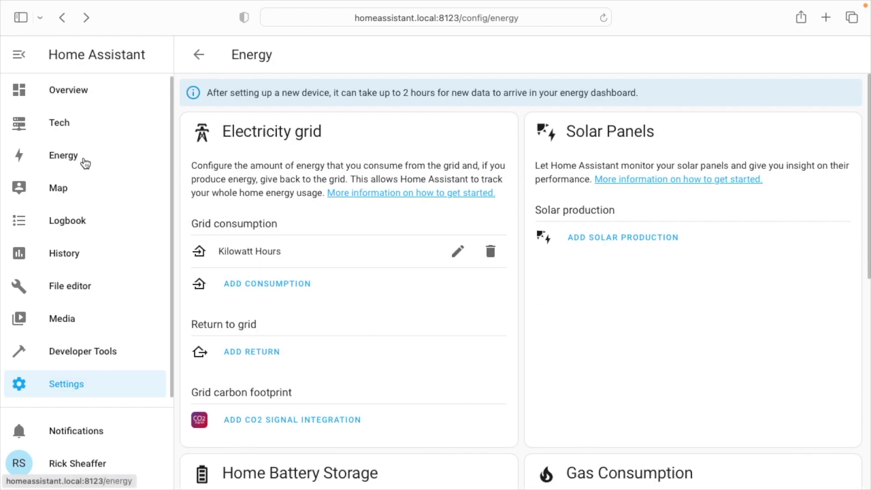
pyautogui.click(84, 159)
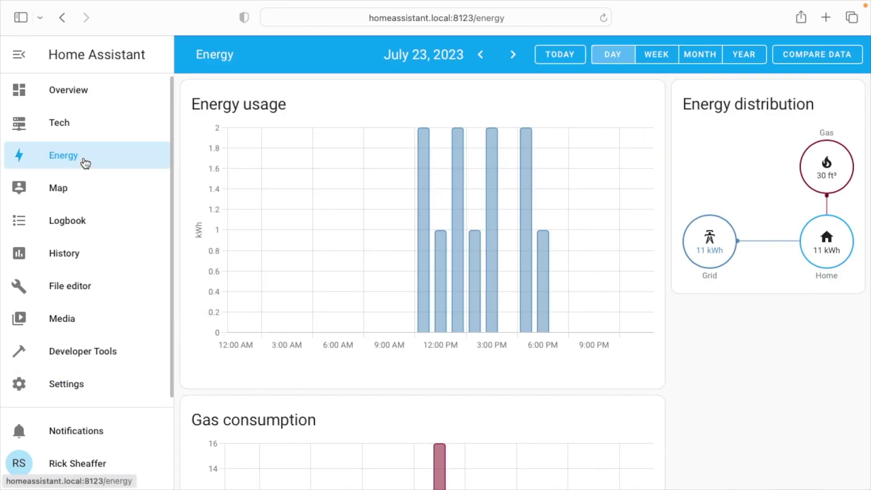
pyautogui.scroll(-3, 449, 346)
pyautogui.scroll(-10, 449, 339)
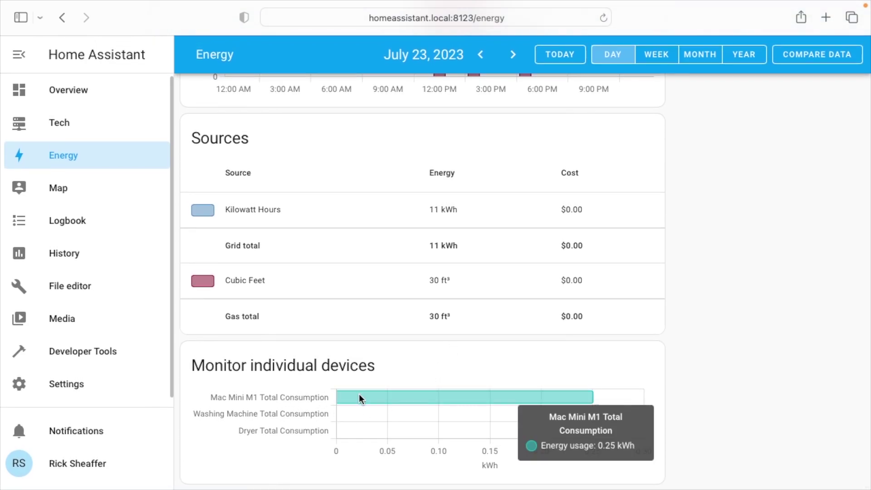
pyautogui.scroll(1, 614, 340)
pyautogui.scroll(10, 615, 341)
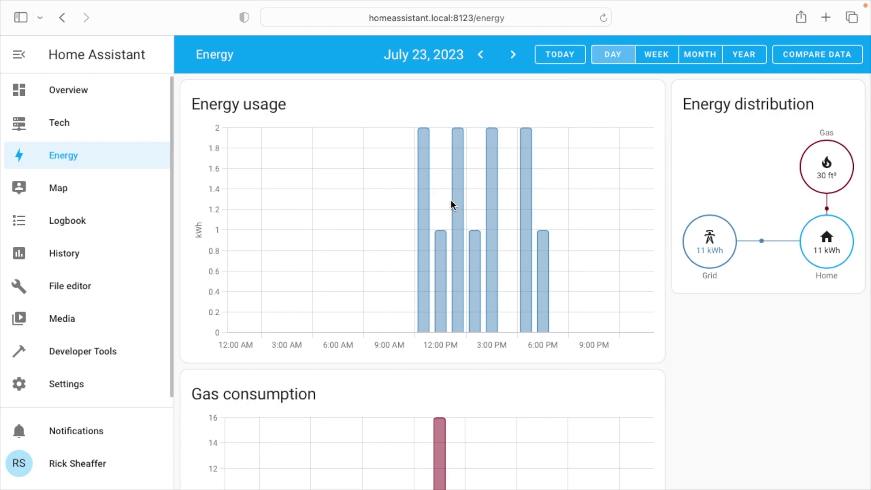
pyautogui.scroll(-10, 451, 200)
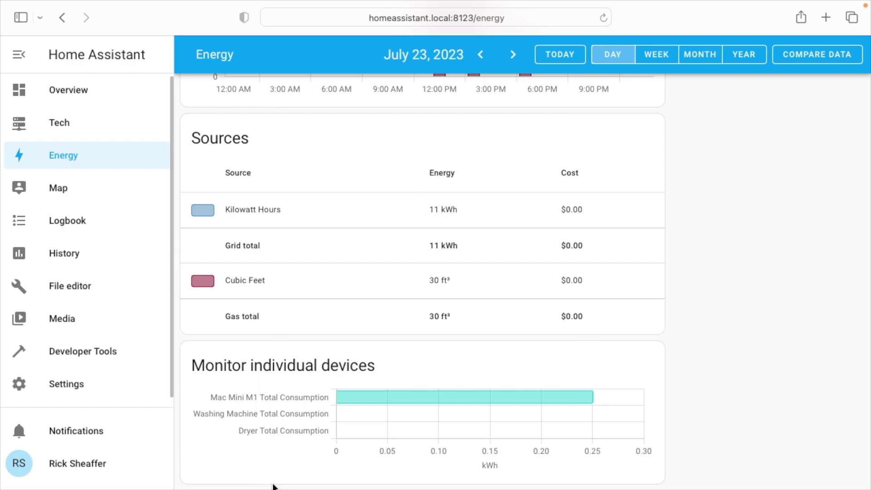
pyautogui.scroll(10, 272, 486)
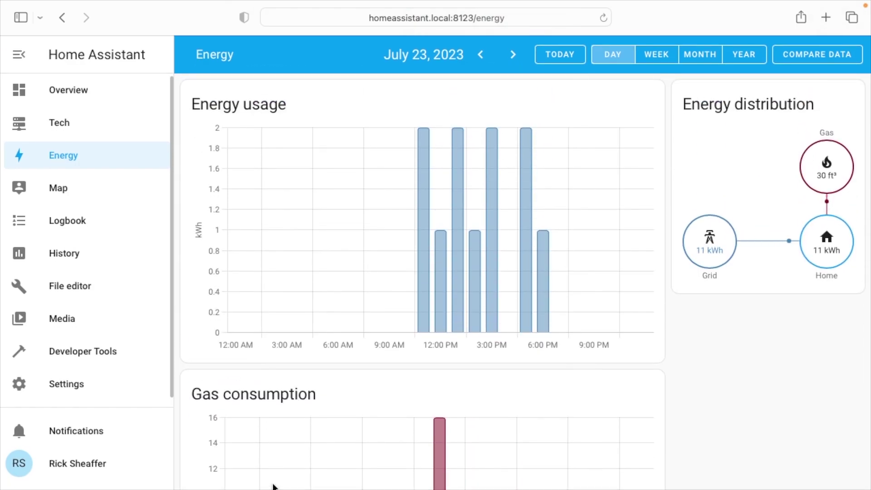